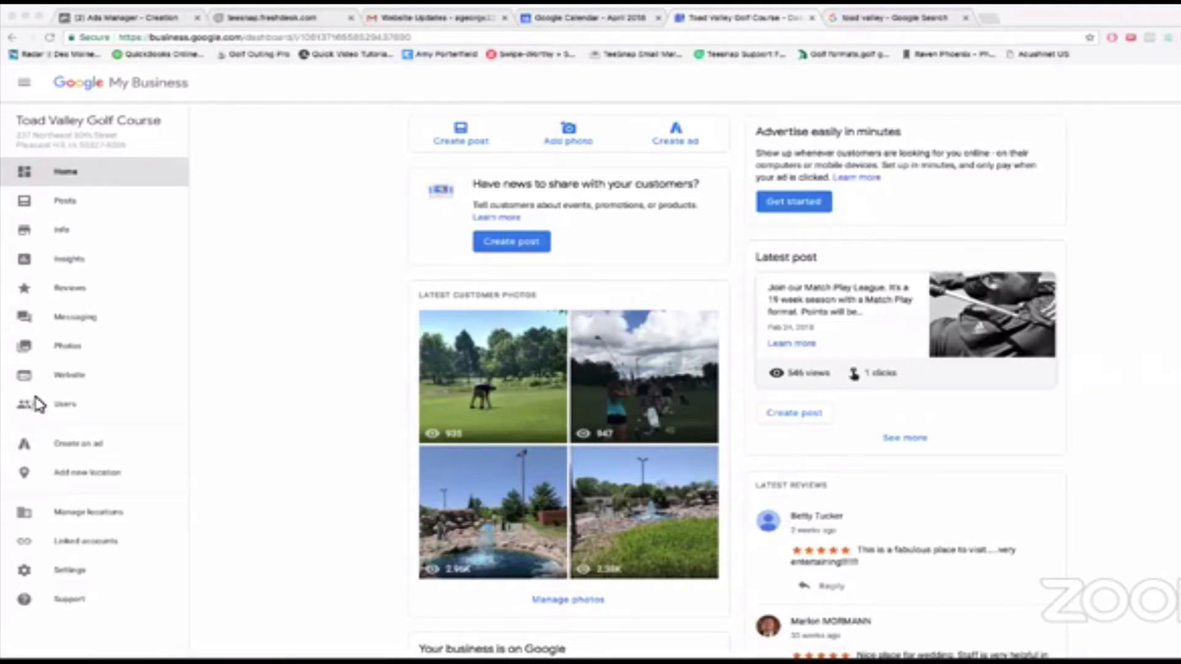
- View the business information page for Toad Valley Golf Course, and open its messaging settings
{"action": "left_click", "coordinate": [62, 232]}
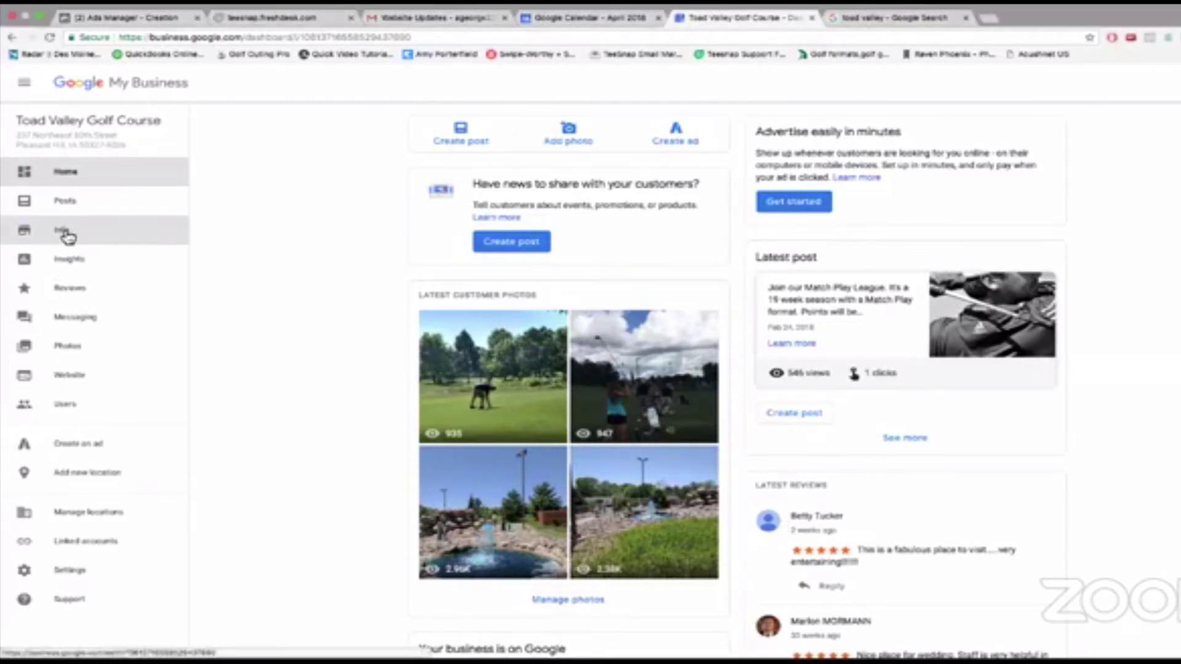
{"action": "left_click", "coordinate": [65, 232]}
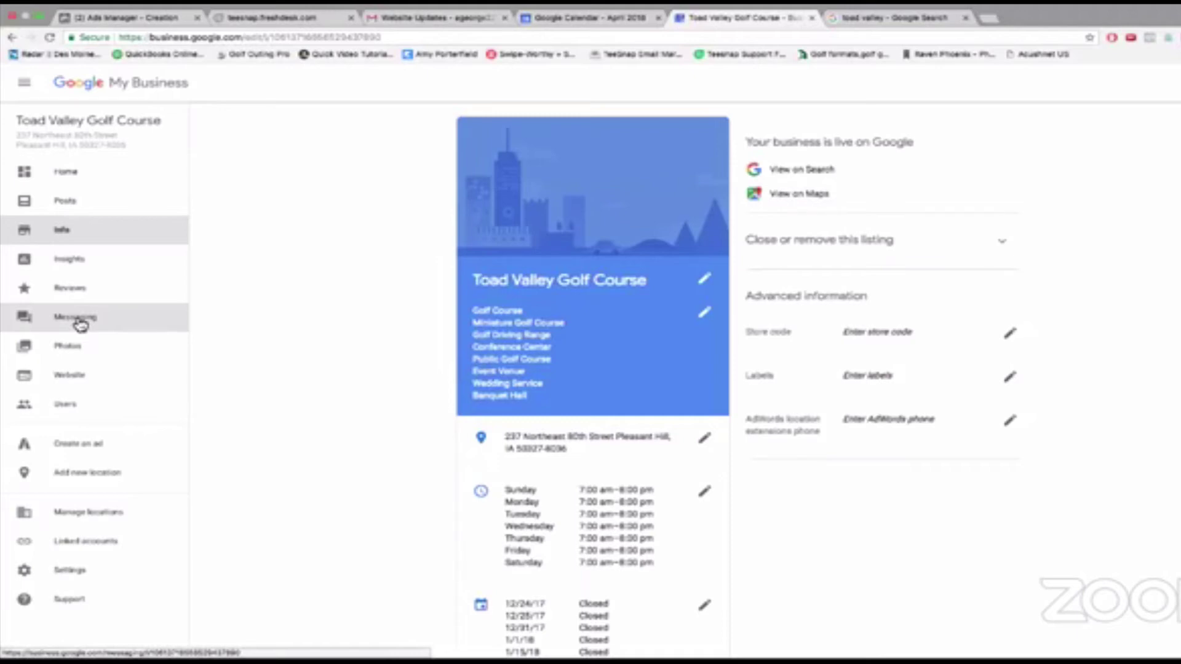
{"action": "left_click", "coordinate": [75, 317]}
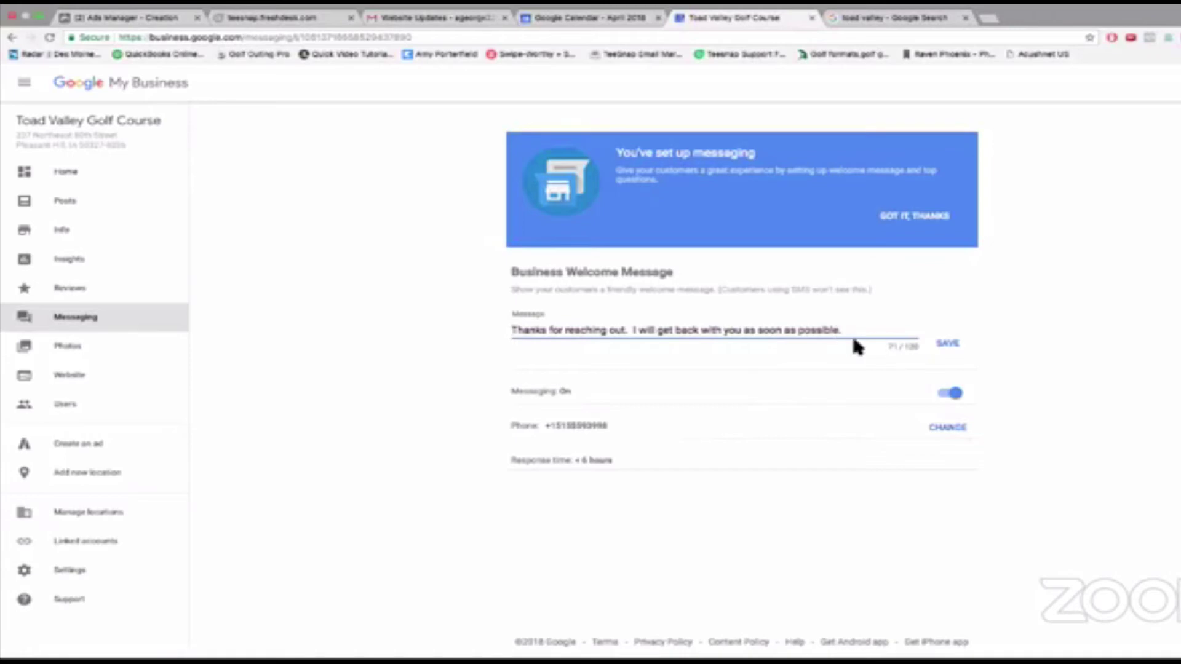
- Turn off customer messaging for the business and decline to send feedback
{"action": "left_click", "coordinate": [947, 397]}
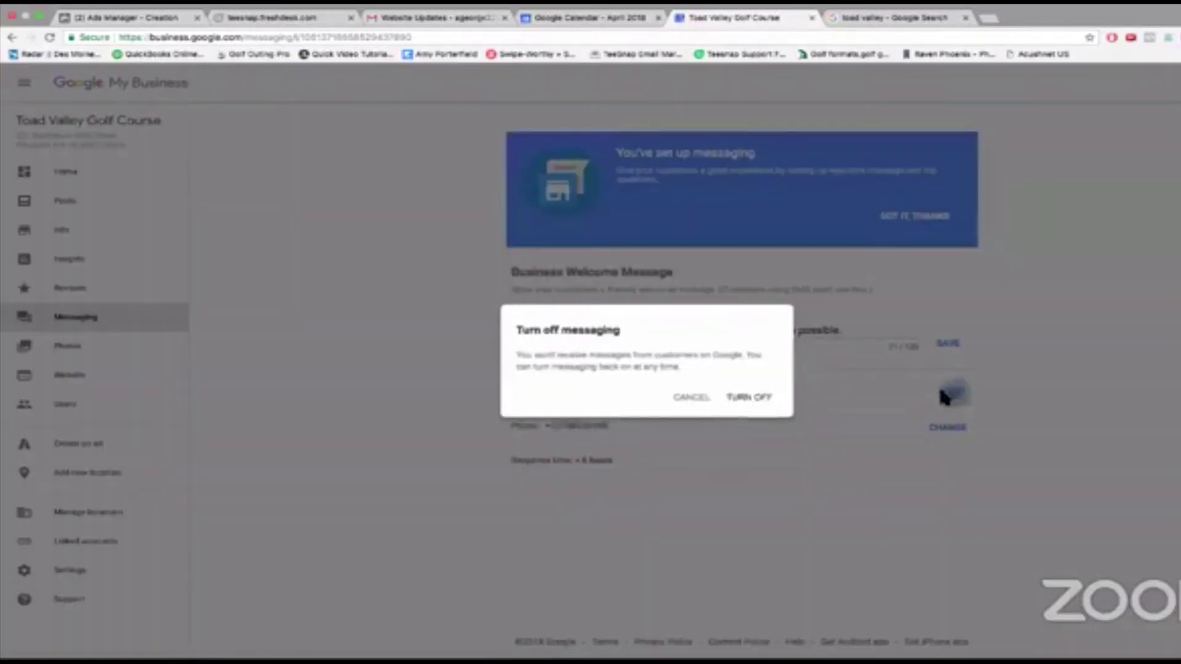
{"action": "left_click", "coordinate": [743, 400]}
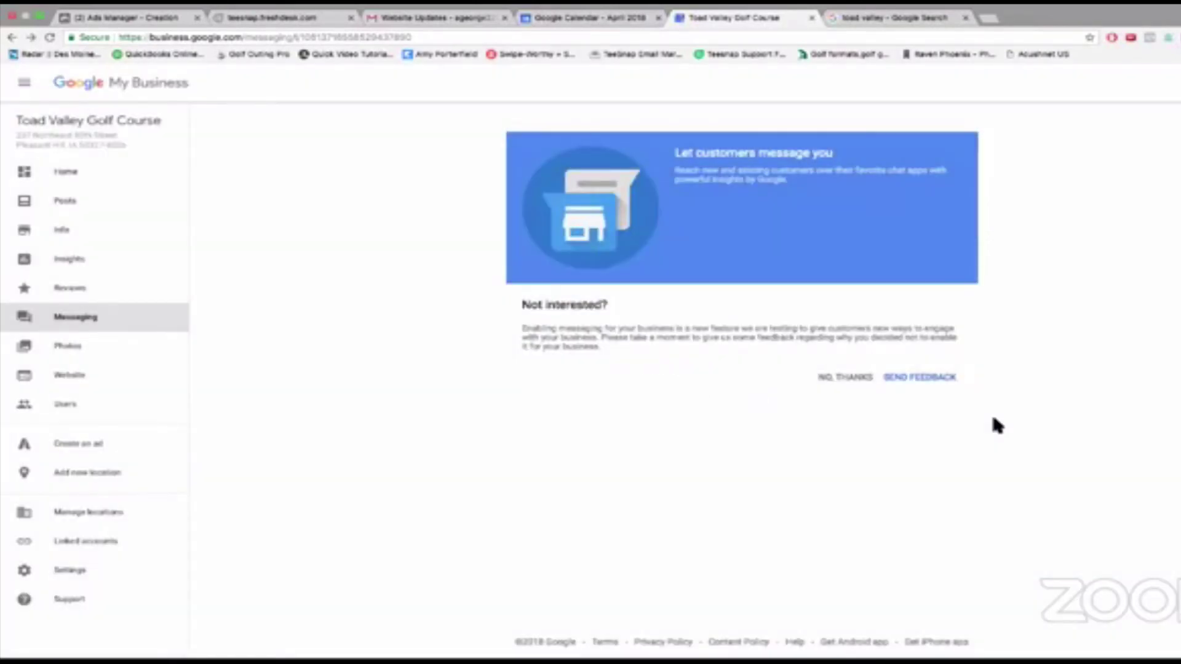
{"action": "left_click", "coordinate": [844, 377]}
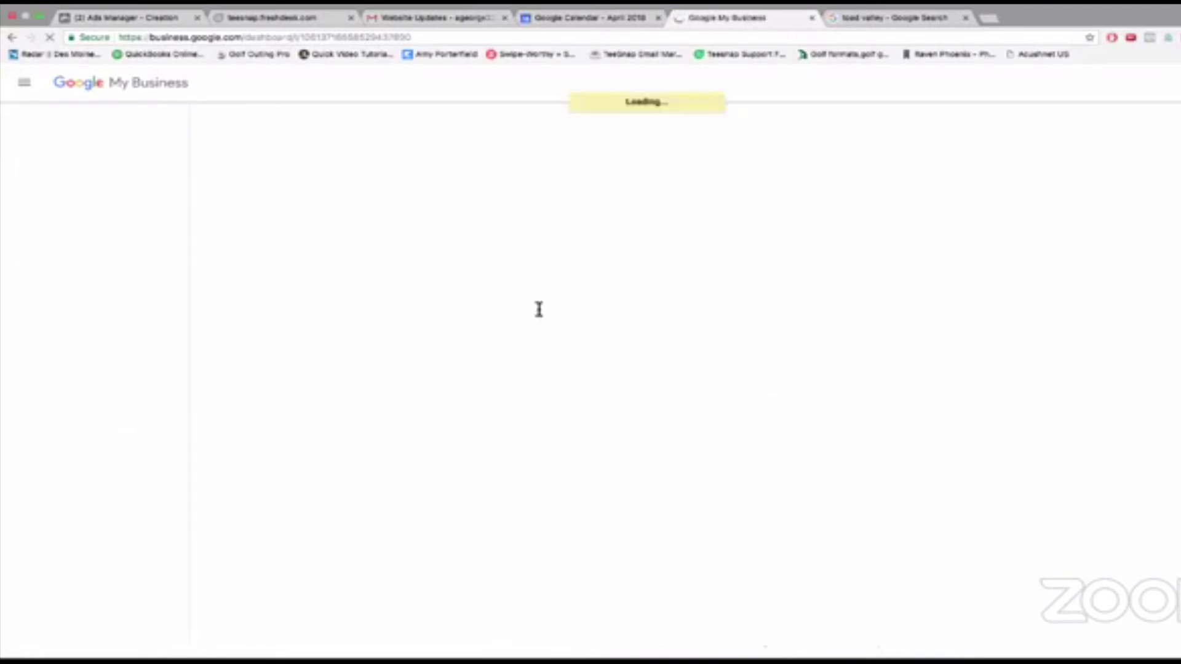
- Return to the messaging settings and switch customer messaging back on, leaving the phone number verification without entering a number
{"action": "left_click", "coordinate": [90, 316]}
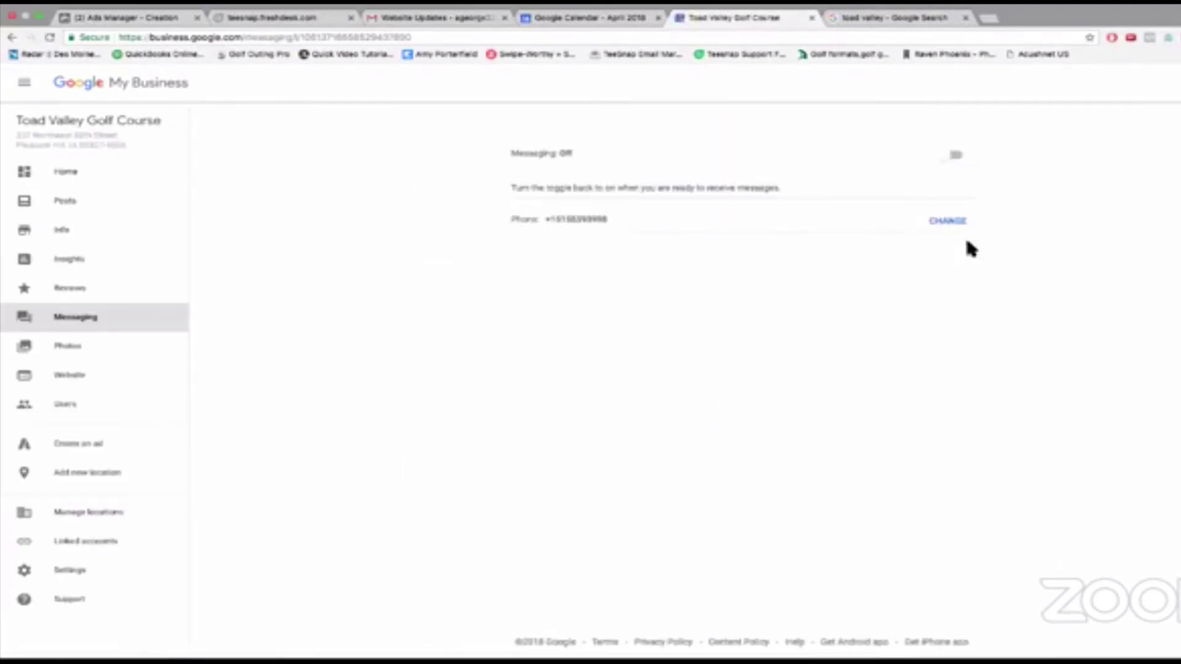
{"action": "left_click", "coordinate": [958, 160]}
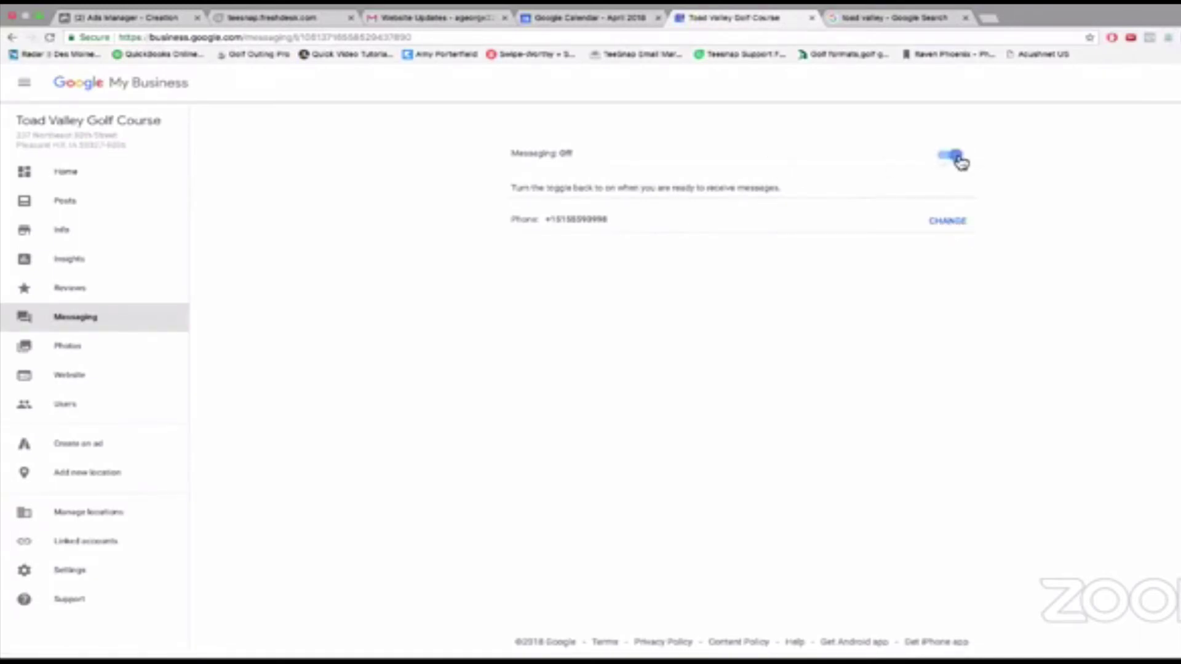
{"action": "left_click", "coordinate": [948, 223]}
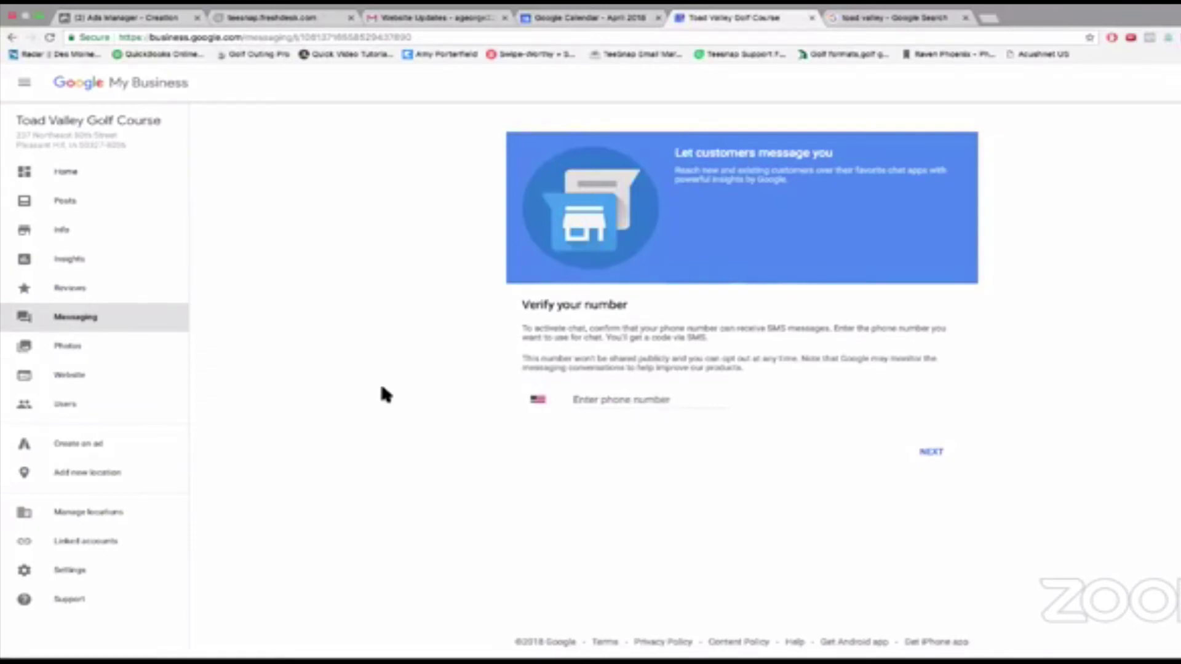
{"action": "left_click", "coordinate": [95, 318]}
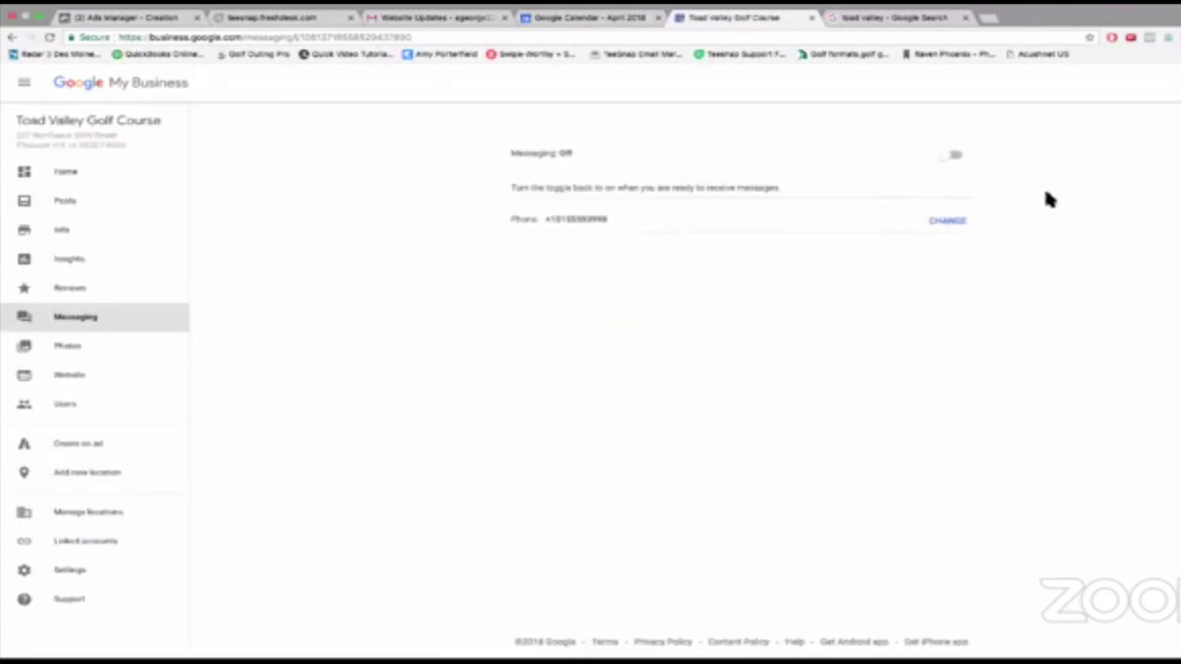
{"action": "left_click", "coordinate": [957, 157]}
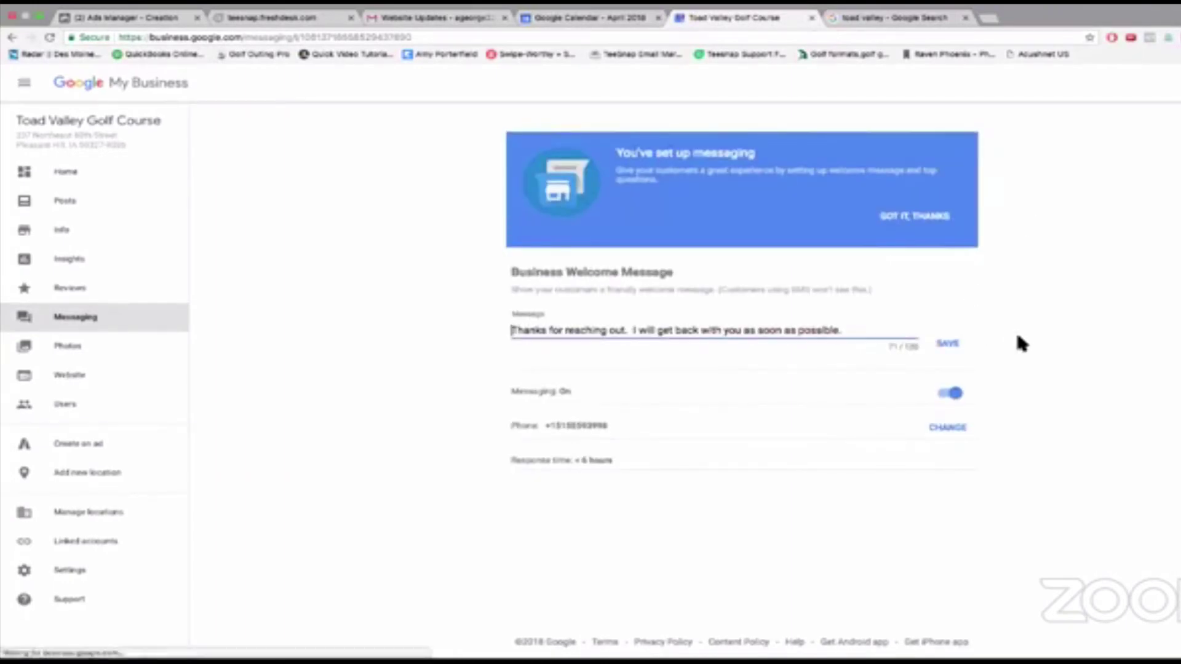
- Save the welcome message "Thanks for reaching out. I will get back with you as soon as possible." and dismiss the setup notice
{"action": "left_click", "coordinate": [950, 344]}
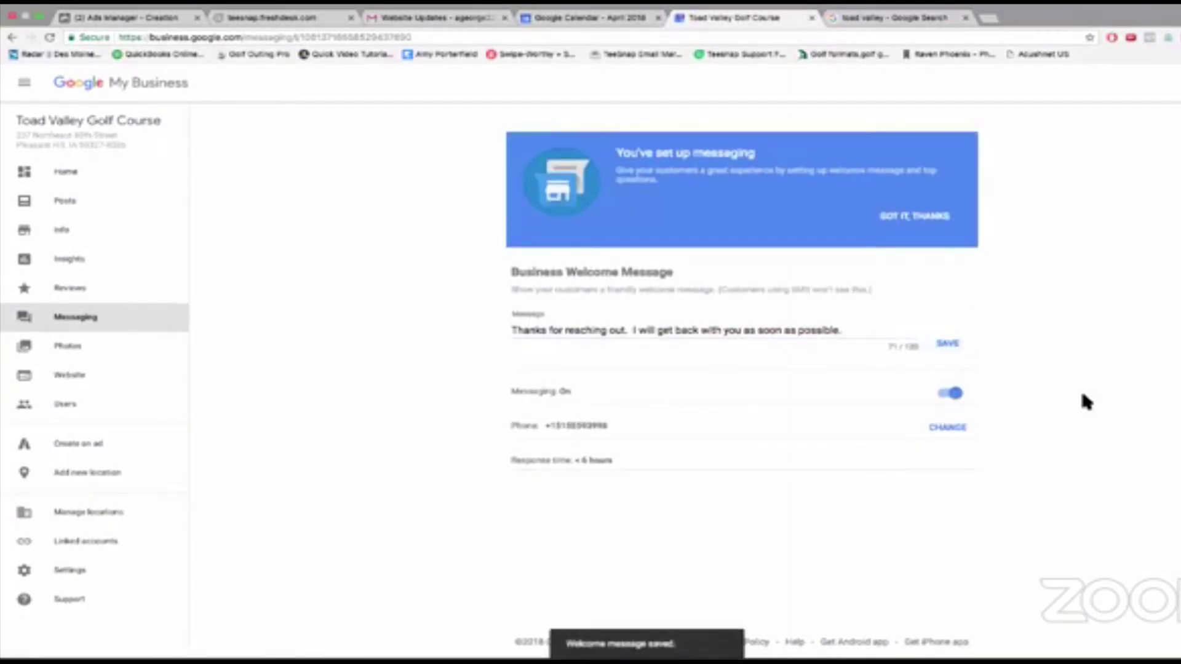
{"action": "left_click", "coordinate": [899, 215]}
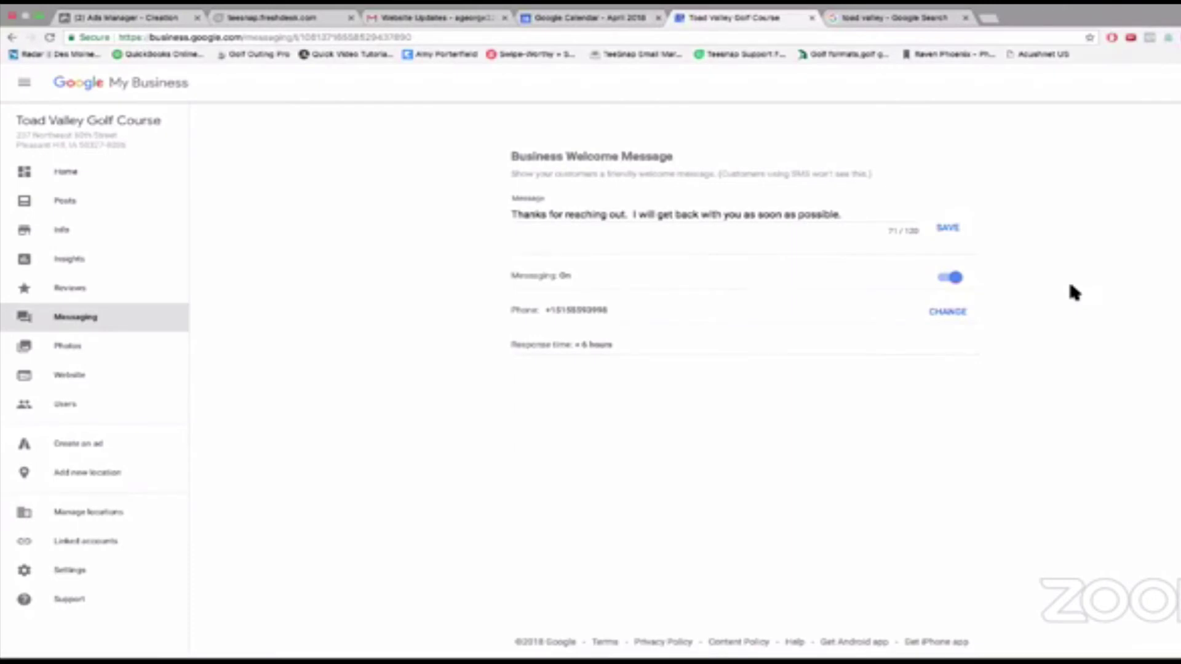
- Switch to Chrome on the phone and examine the Toad Valley Golf Course listing in the "toad valley" search results
{"action": "left_click", "coordinate": [880, 23]}
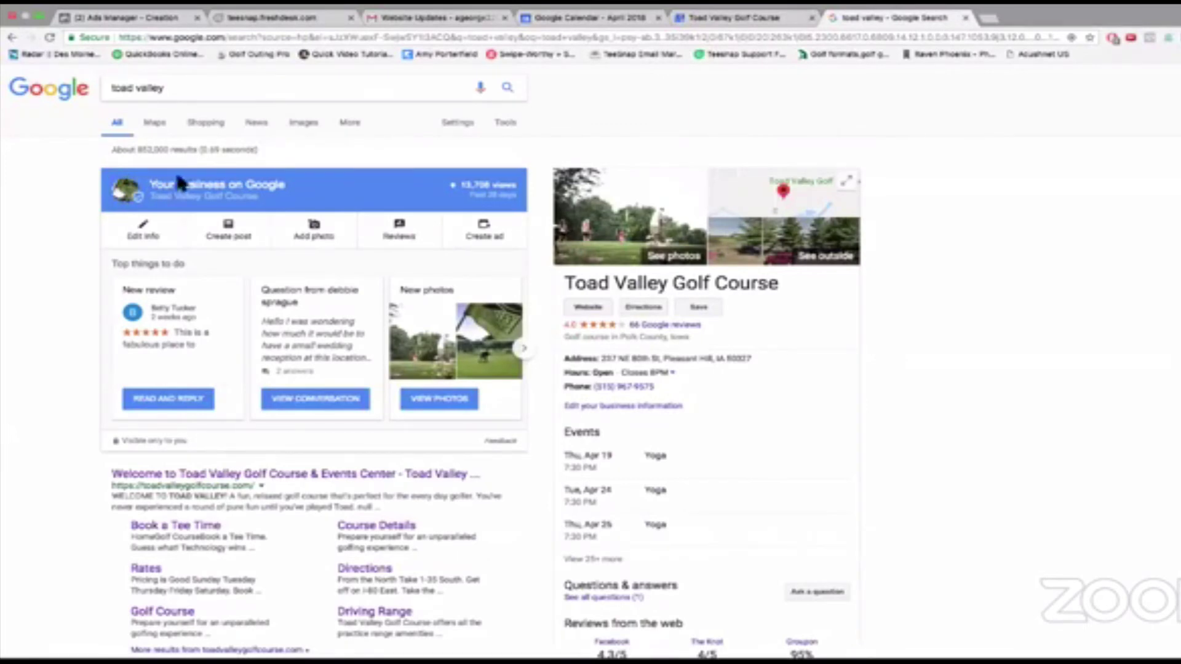
{"action": "key", "text": "ctrl+Left"}
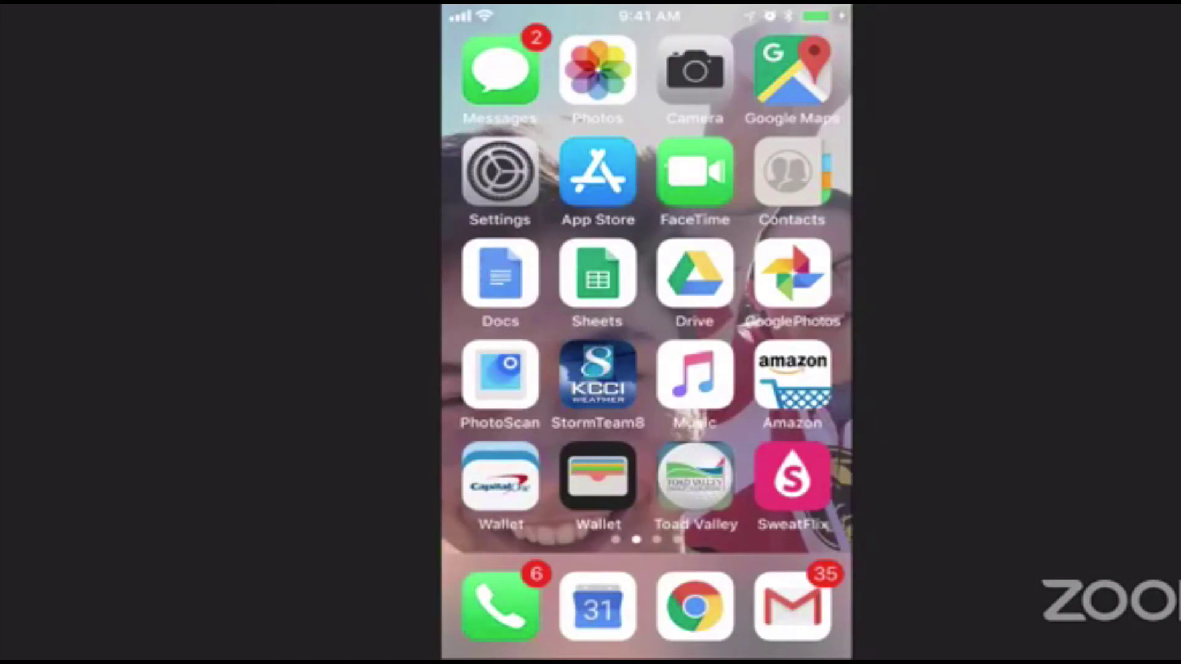
{"action": "left_click", "coordinate": [694, 606]}
{"action": "scroll", "coordinate": [646, 369], "scroll_direction": "up", "scroll_amount": 5}
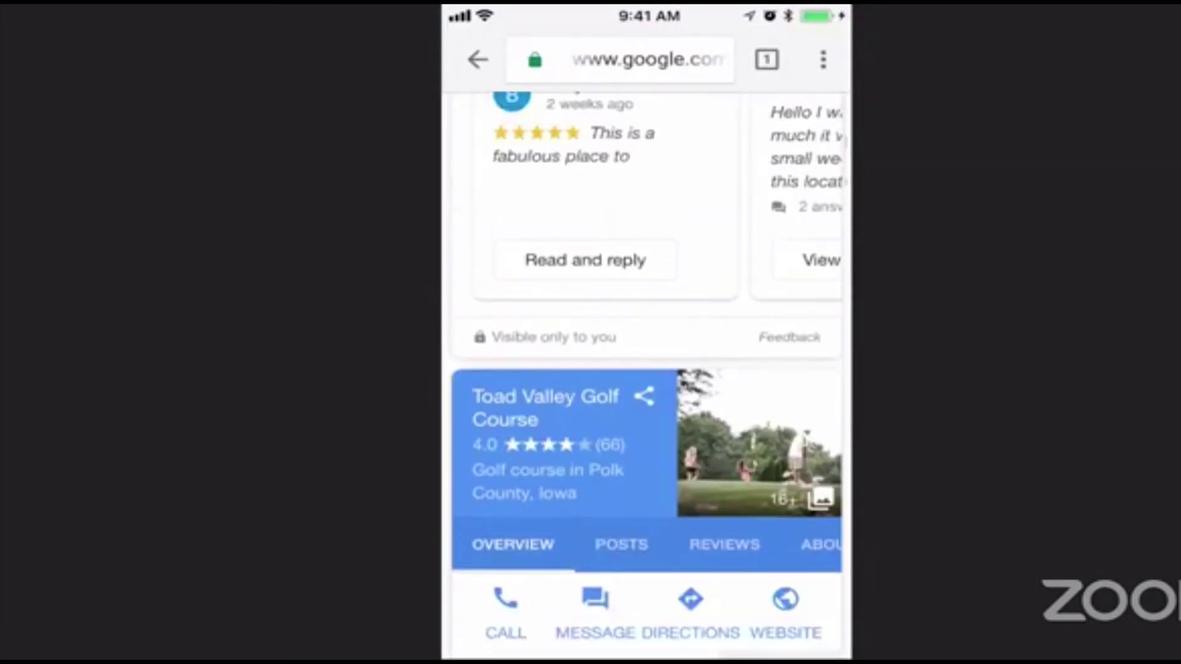
{"action": "scroll", "coordinate": [645, 369], "scroll_direction": "up", "scroll_amount": 5}
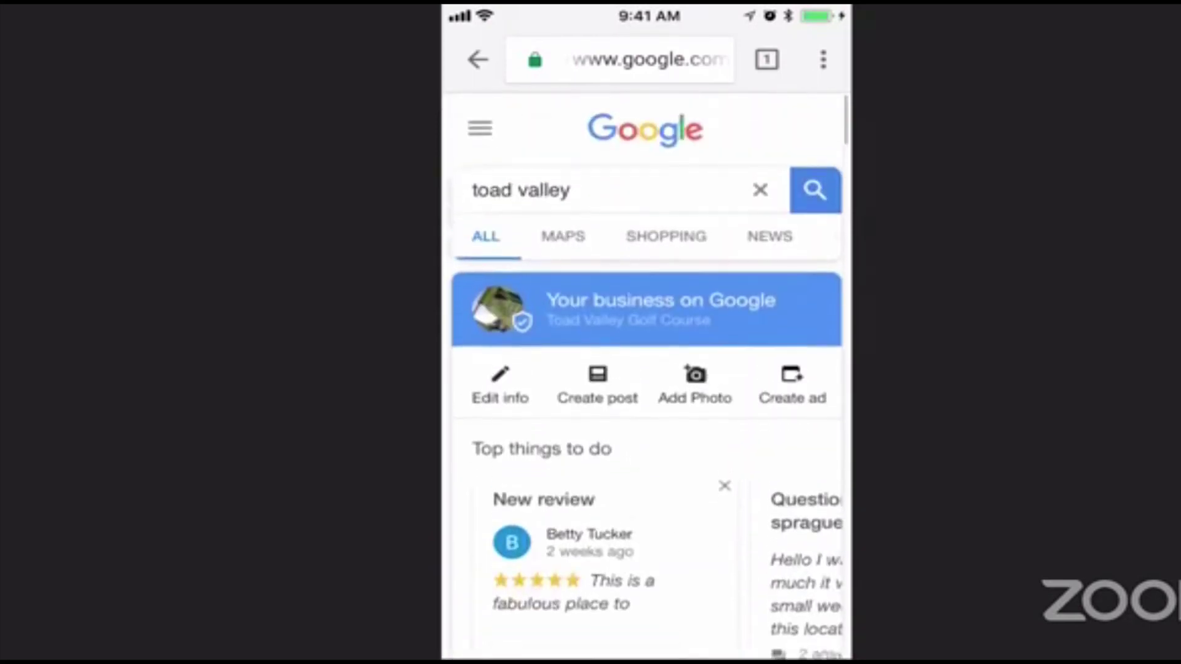
{"action": "scroll", "coordinate": [646, 369], "scroll_direction": "down", "scroll_amount": 4}
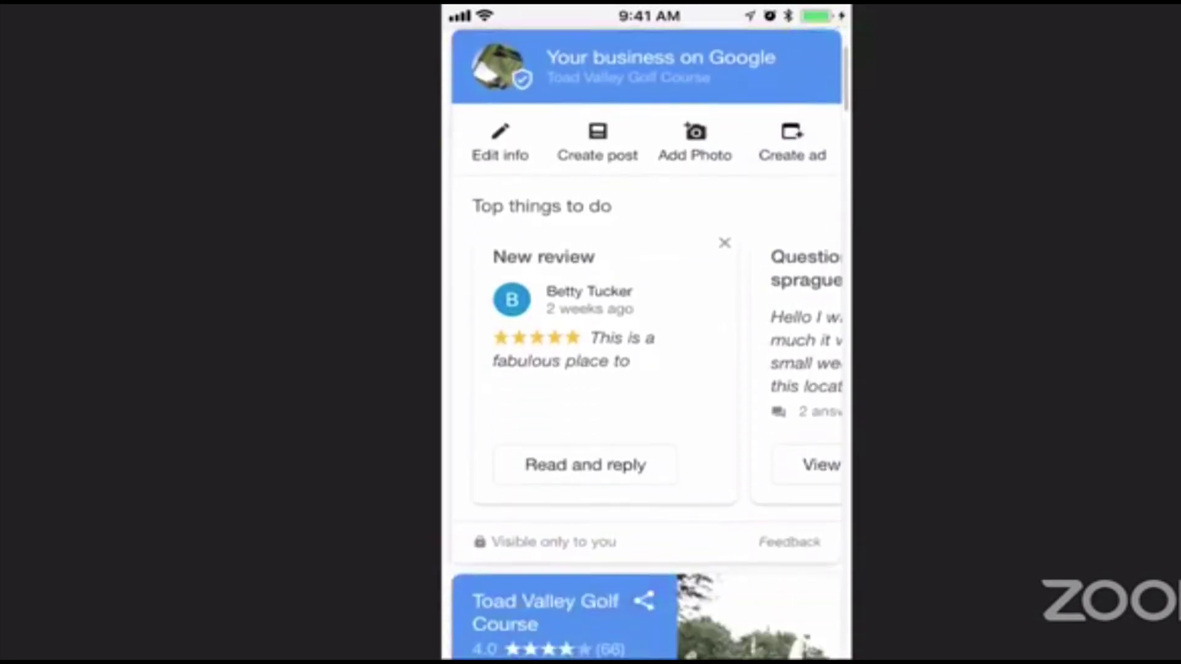
{"action": "scroll", "coordinate": [646, 369], "scroll_direction": "down", "scroll_amount": 3}
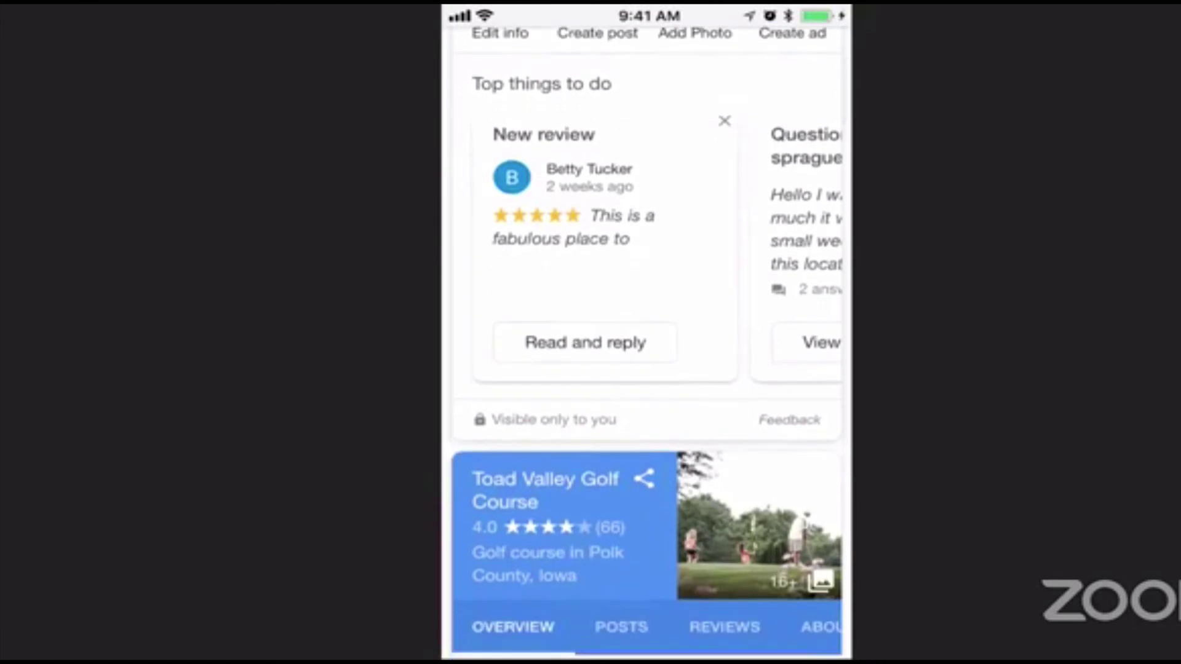
{"action": "scroll", "coordinate": [646, 369], "scroll_direction": "down", "scroll_amount": 5}
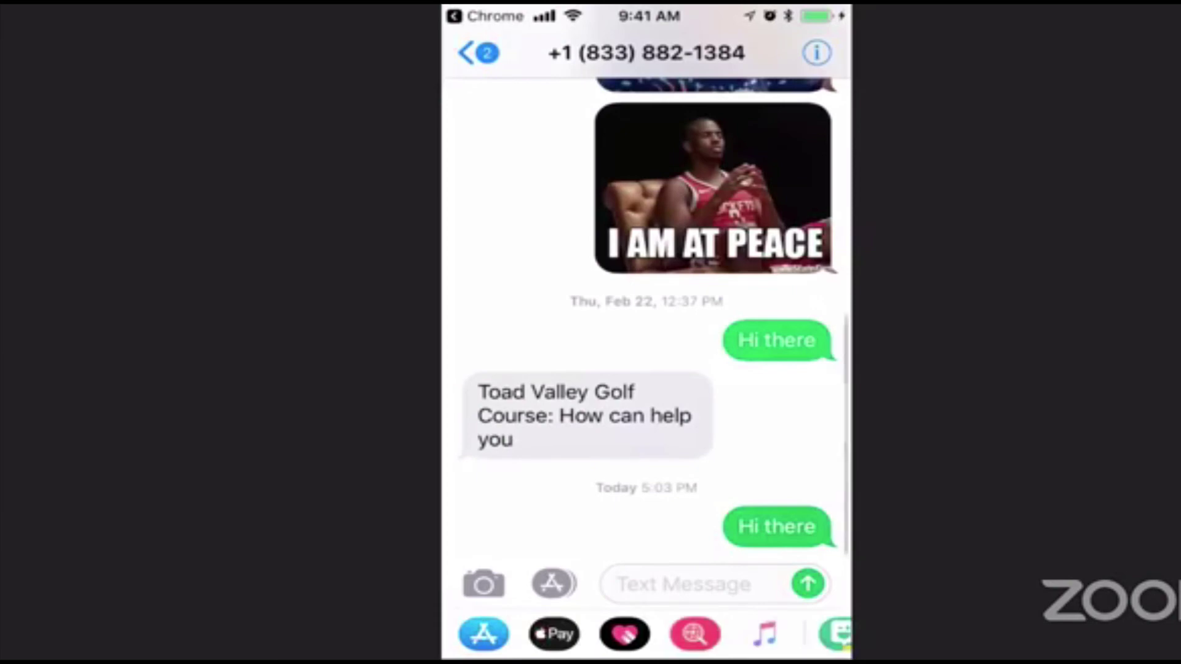
- Send the text message "Hi there" to the golf course in the open Messages conversation
{"action": "left_click", "coordinate": [682, 584]}
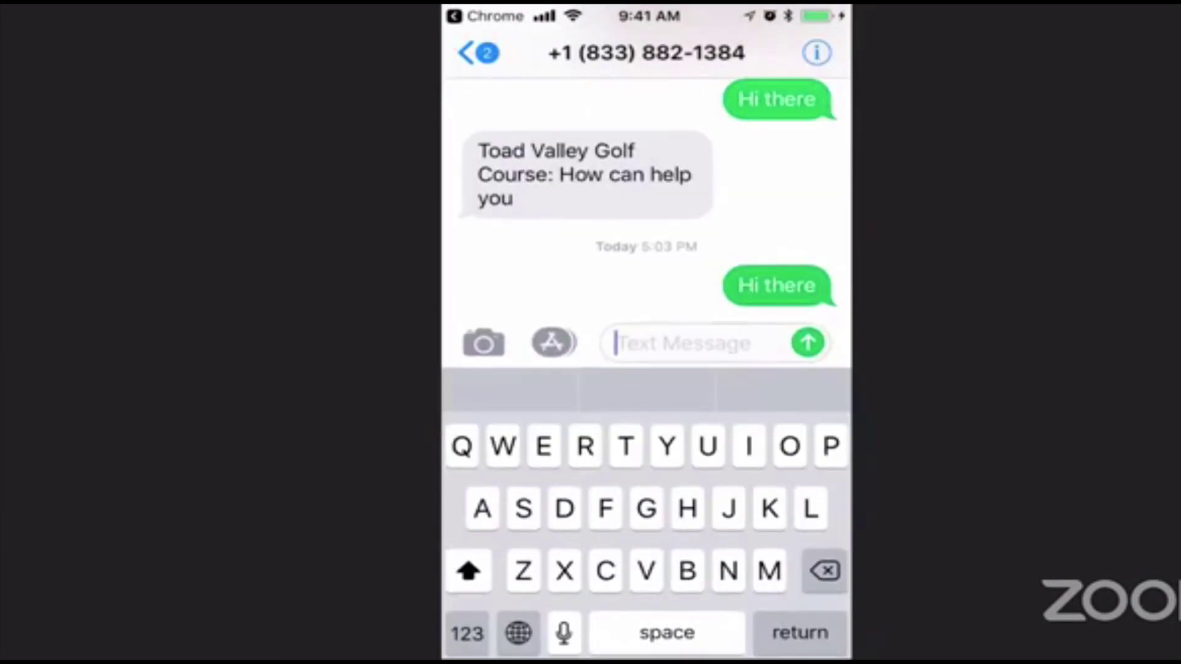
{"action": "type", "text": "H"}
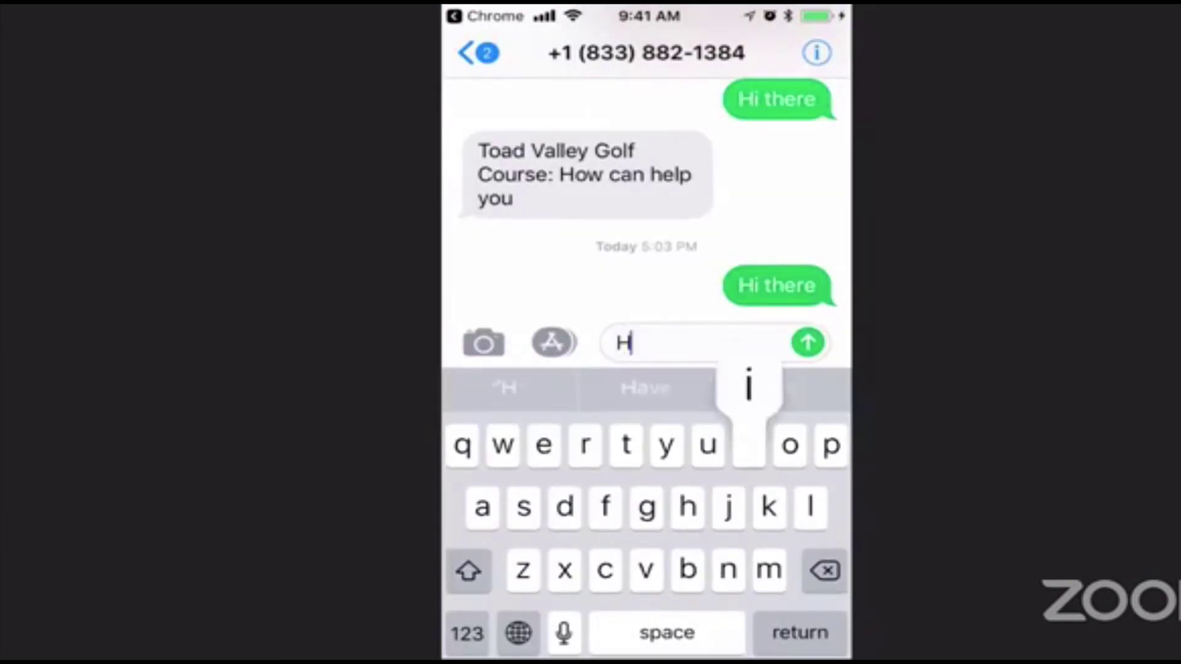
{"action": "type", "text": "i there"}
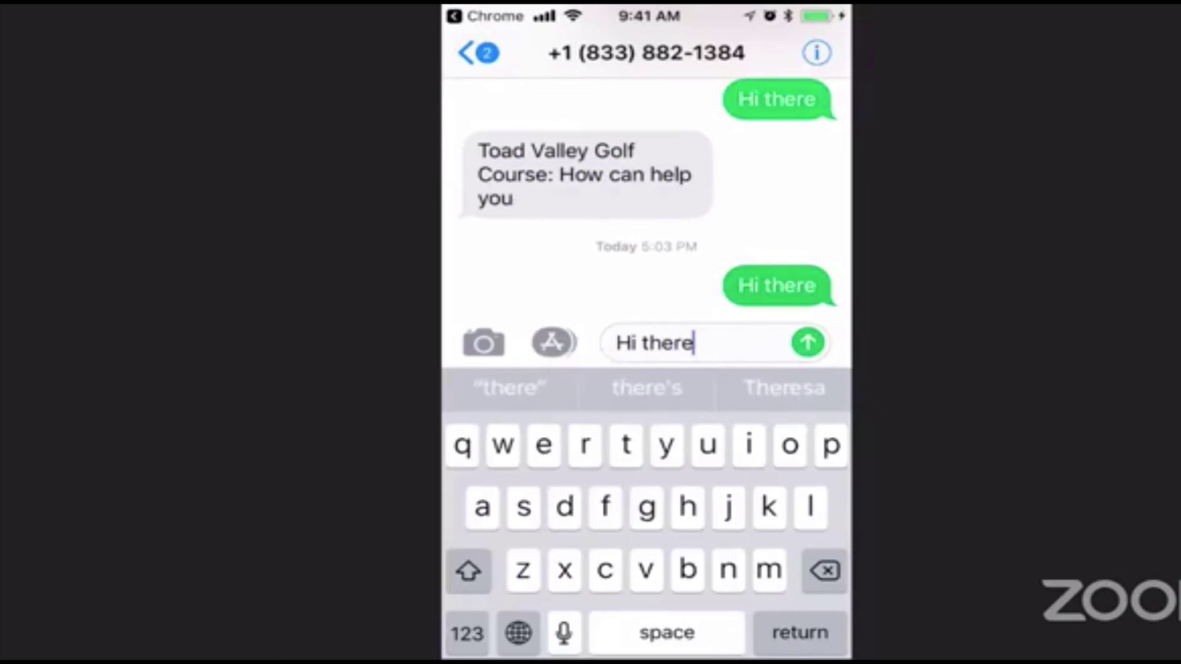
{"action": "left_click", "coordinate": [807, 342]}
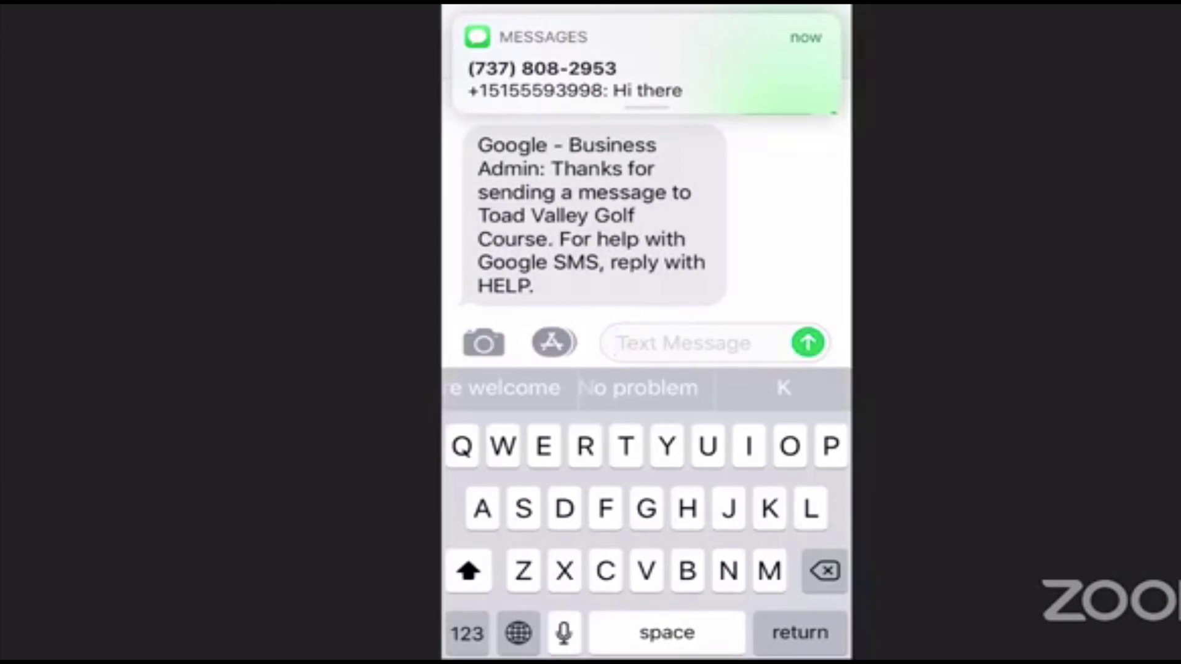
- Open the newest conversation with the forwarded customer message and start a reply reading "How can"
{"action": "left_click", "coordinate": [479, 53]}
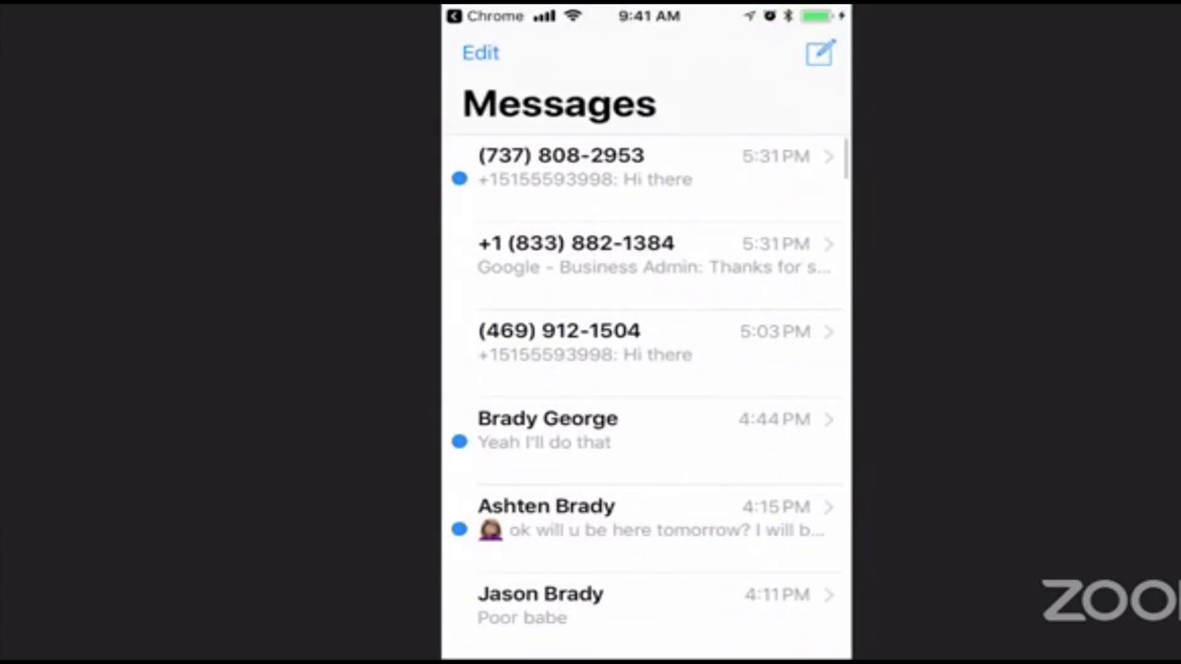
{"action": "left_click", "coordinate": [646, 178]}
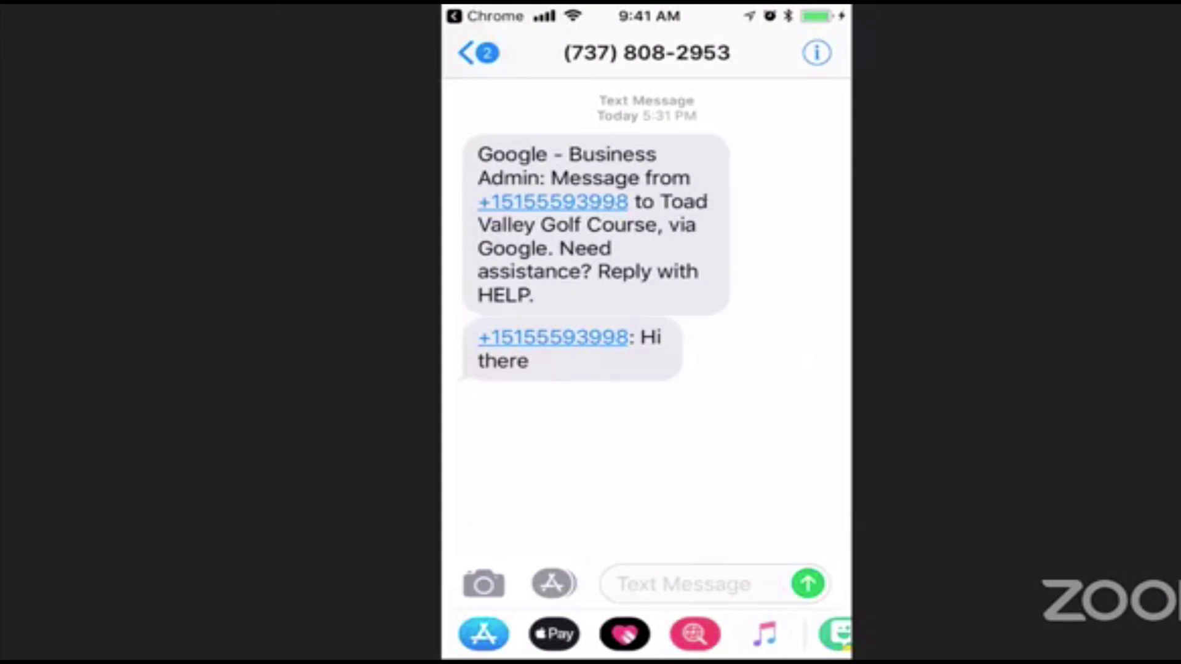
{"action": "left_click", "coordinate": [683, 584]}
{"action": "type", "text": "Ho"}
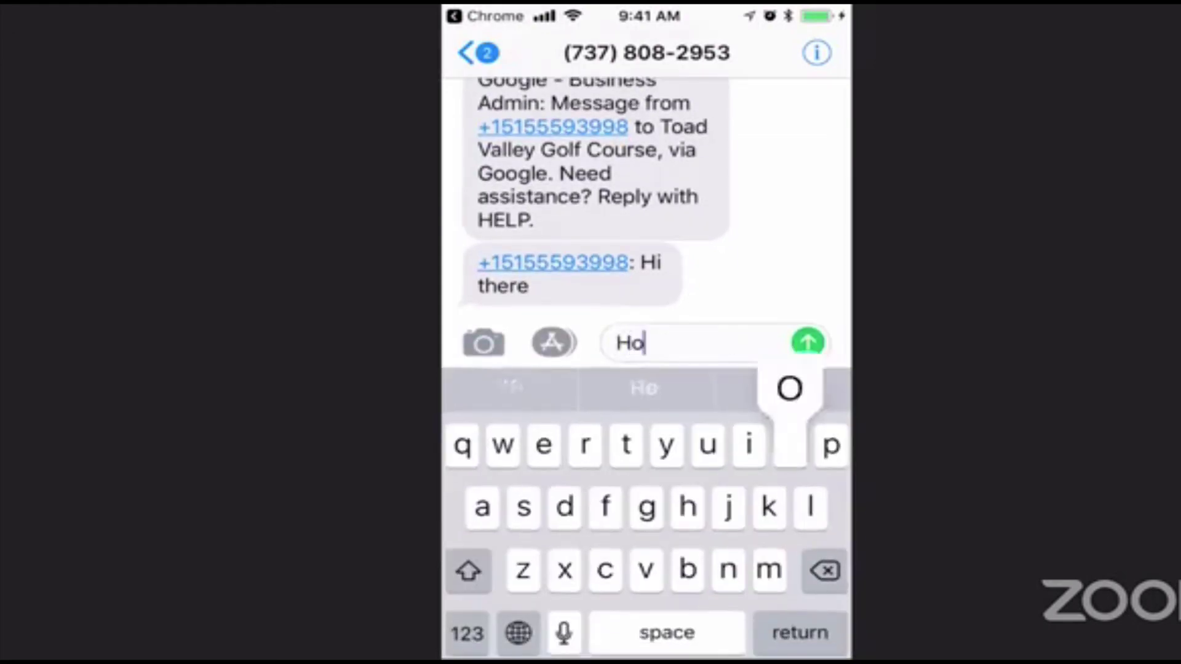
{"action": "type", "text": "w can"}
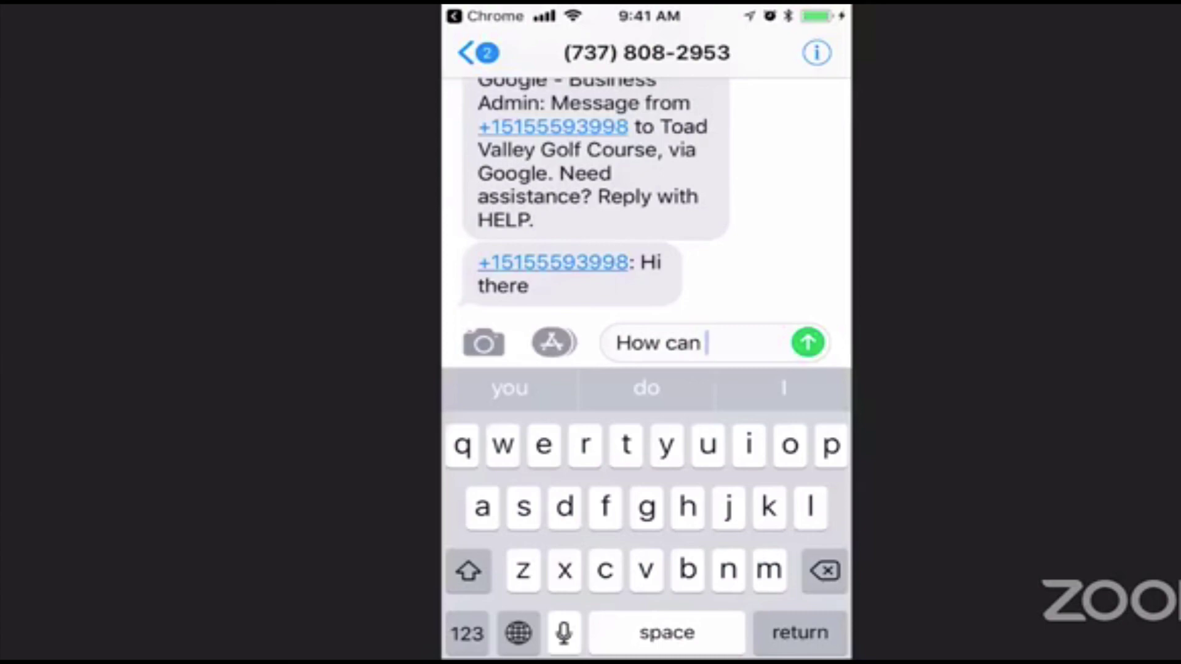
{"action": "type", "text": "c"}
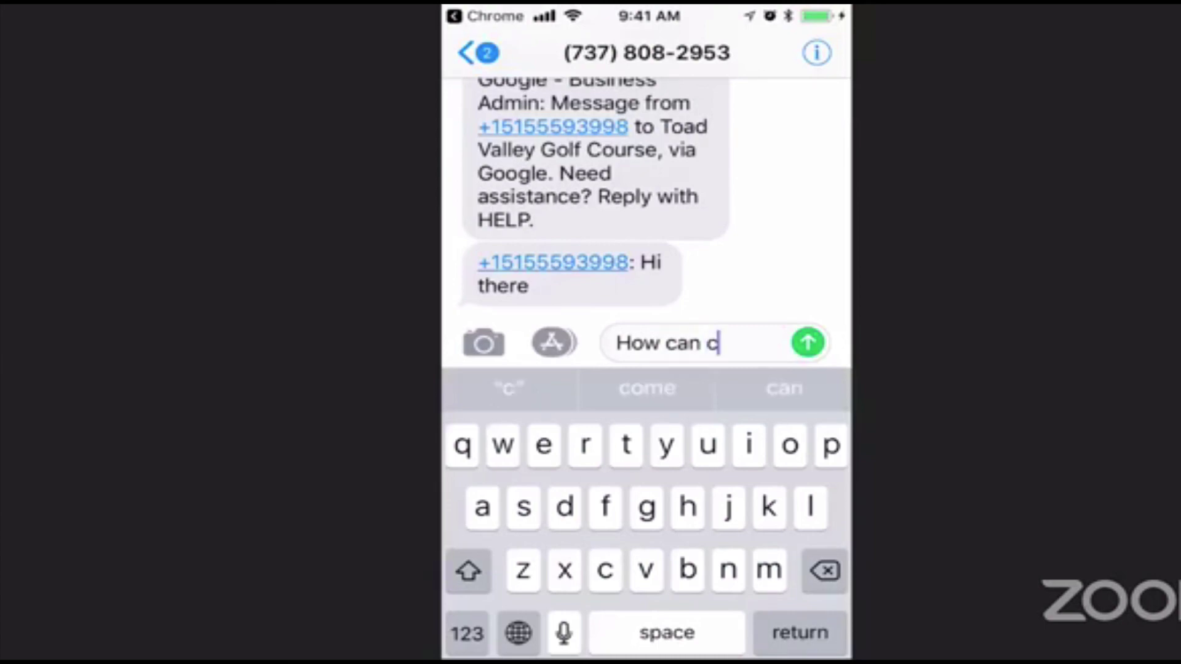
{"action": "type", "text": "an"}
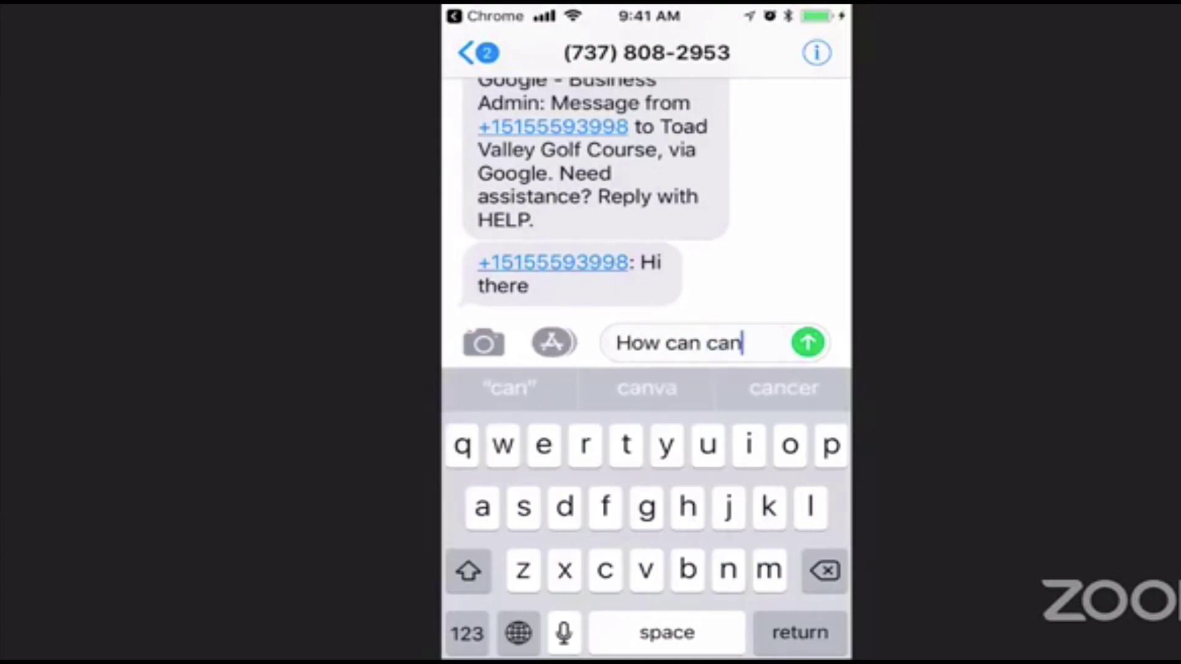
{"action": "key", "text": "BackSpace"}
{"action": "key", "text": "BackSpace"}
{"action": "key", "text": "BackSpace"}
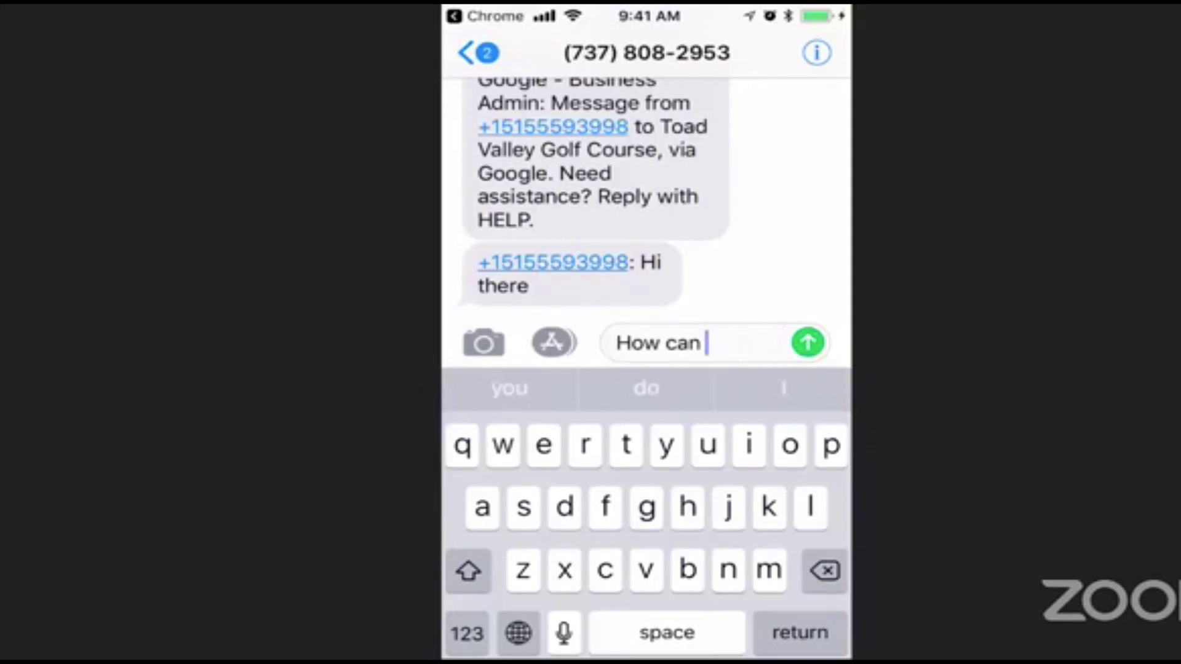